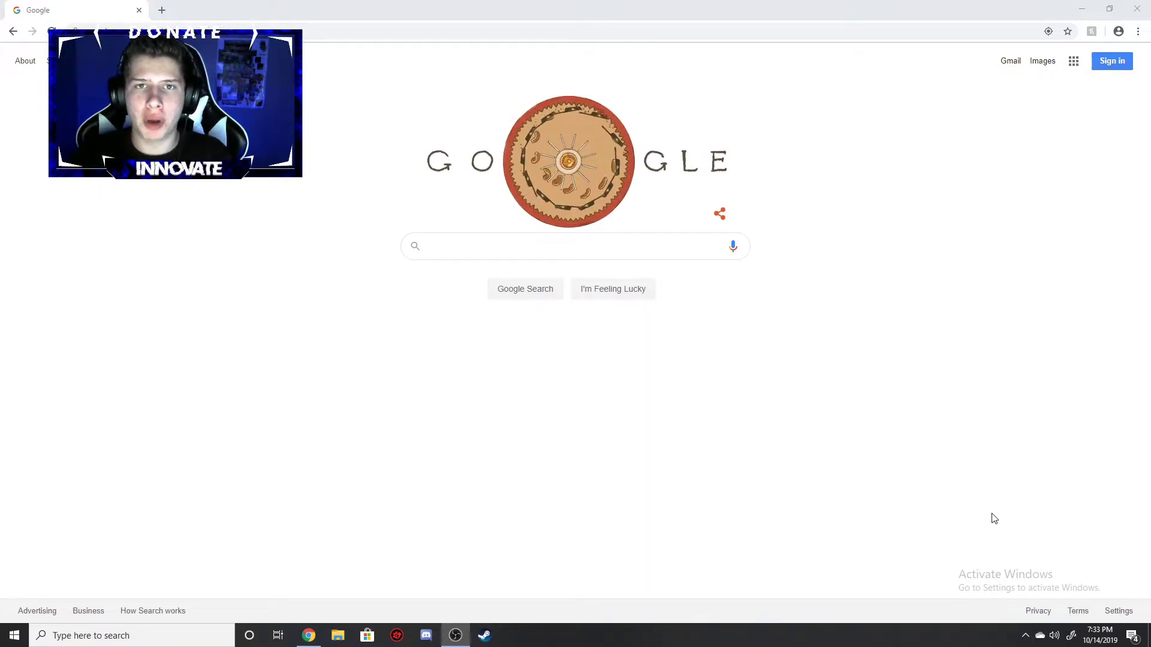
# Search Google for 'technic launcher' via the suggestion after typing 'technic'
pyautogui.click(565, 250)
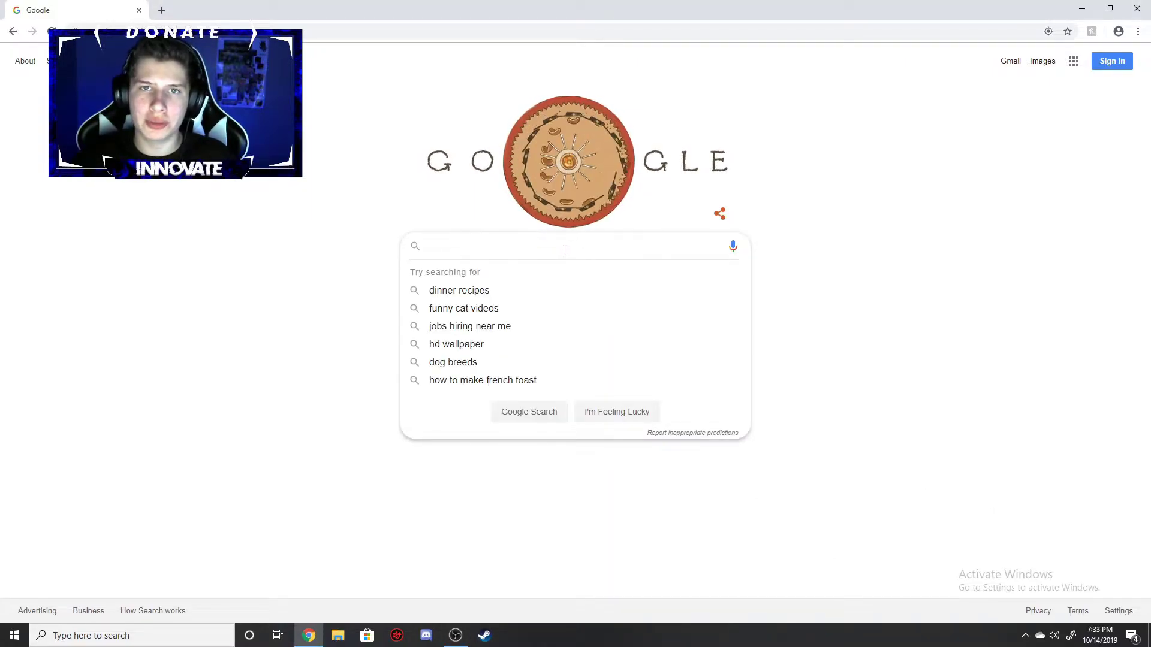
pyautogui.write('te')
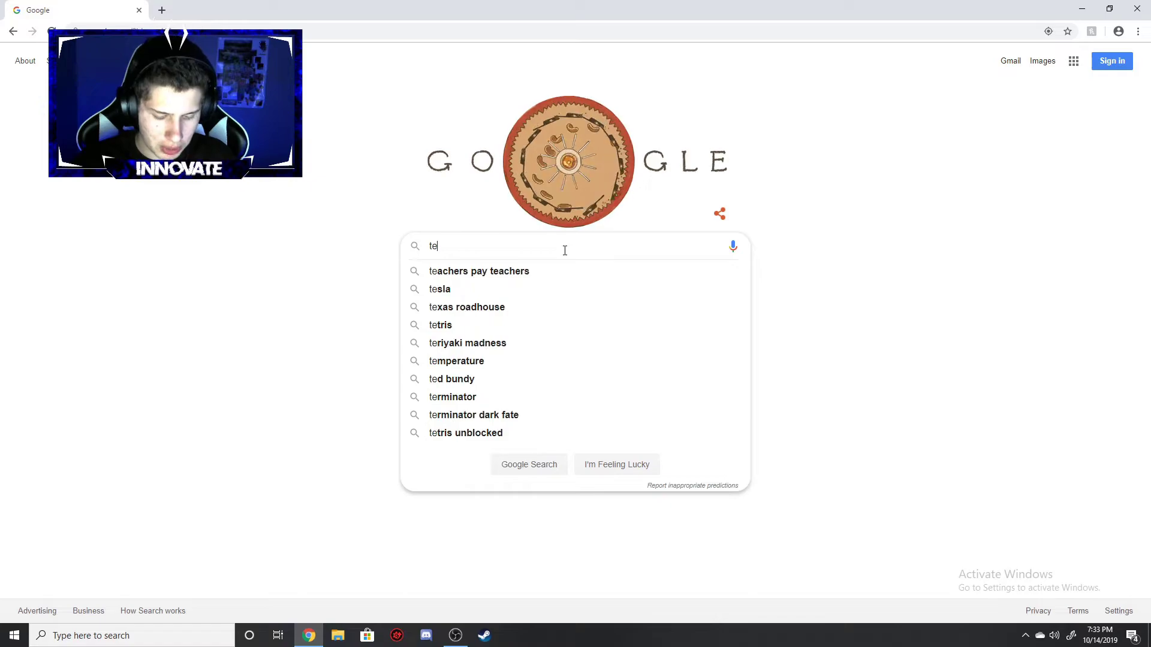
pyautogui.write('chnic')
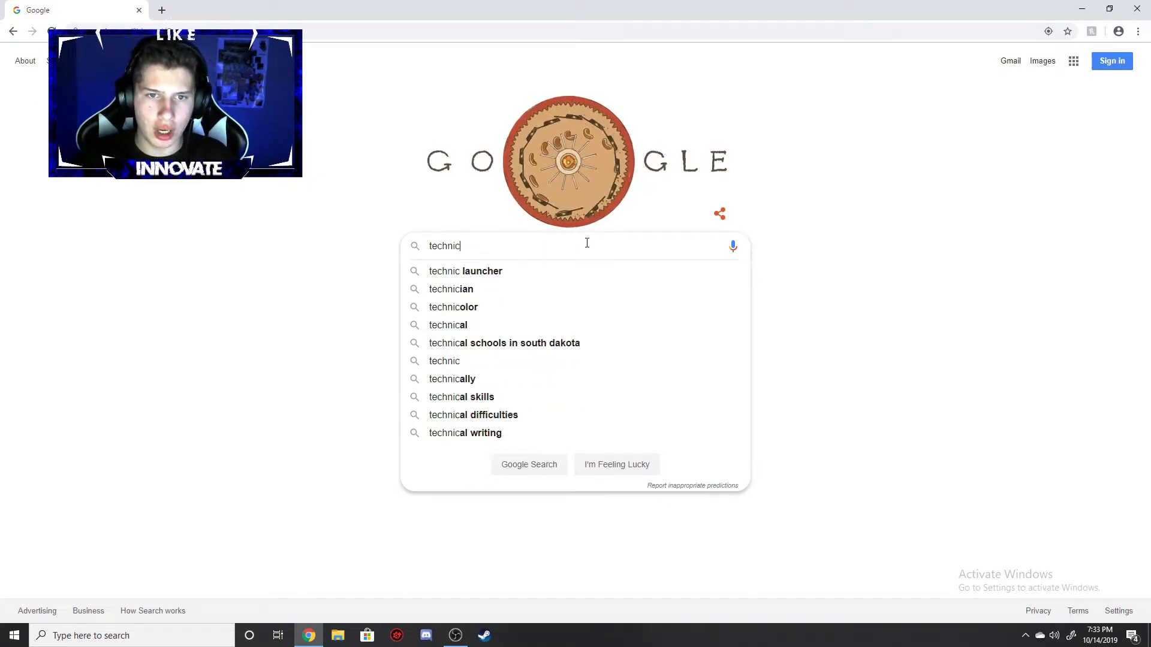
pyautogui.click(528, 275)
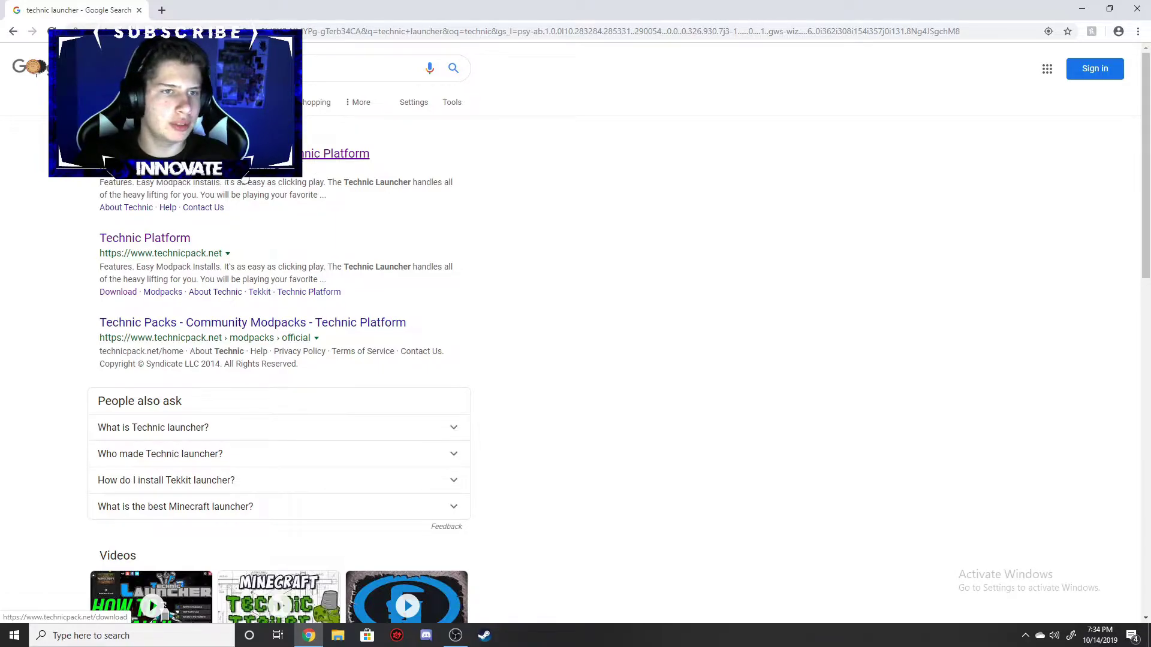
# Open the first Technic result, look over the page, and return to the search results
pyautogui.click(270, 155)
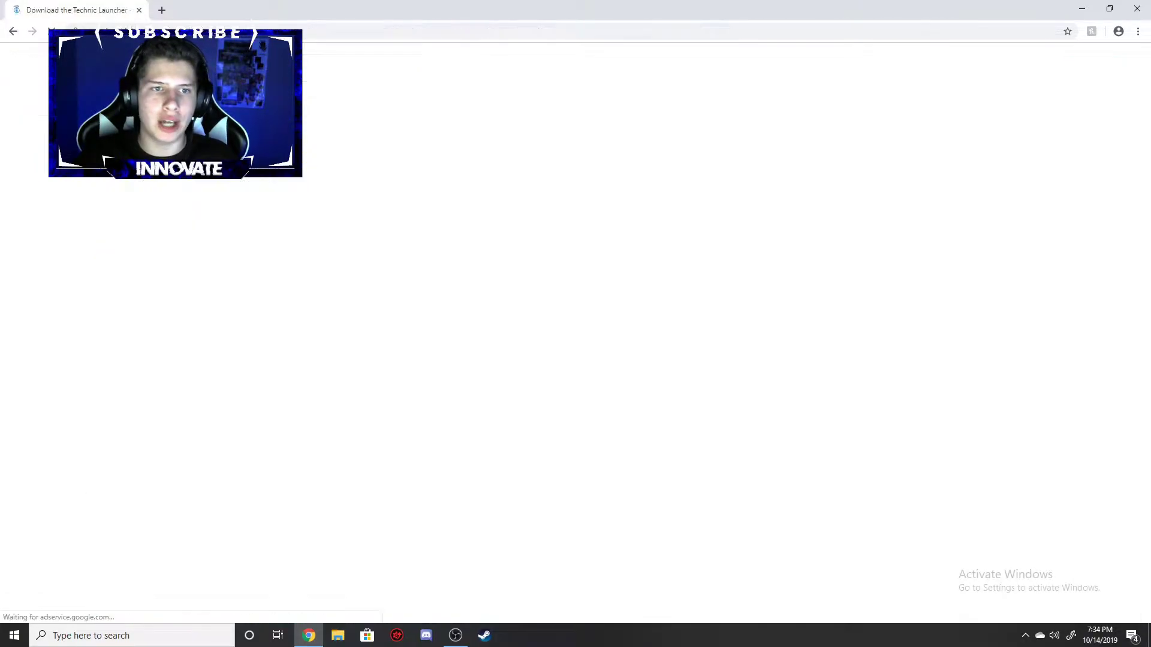
pyautogui.scroll(-1, 469, 277)
pyautogui.scroll(-5, 470, 276)
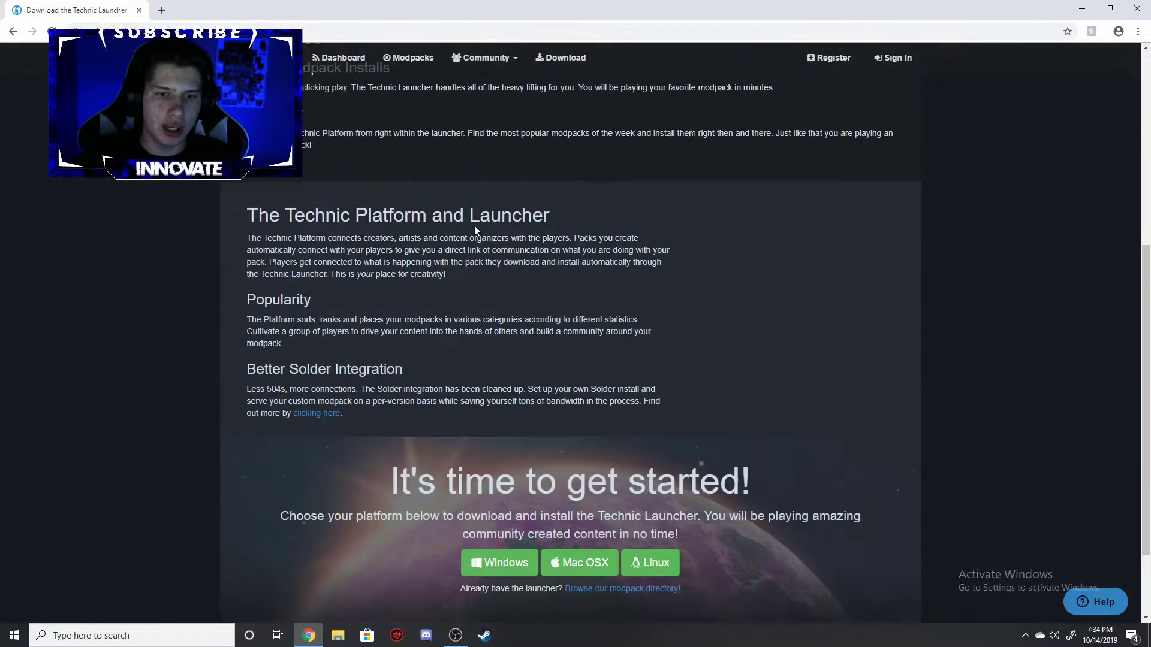
pyautogui.scroll(4, 474, 257)
pyautogui.hotkey('alt', 'Left')
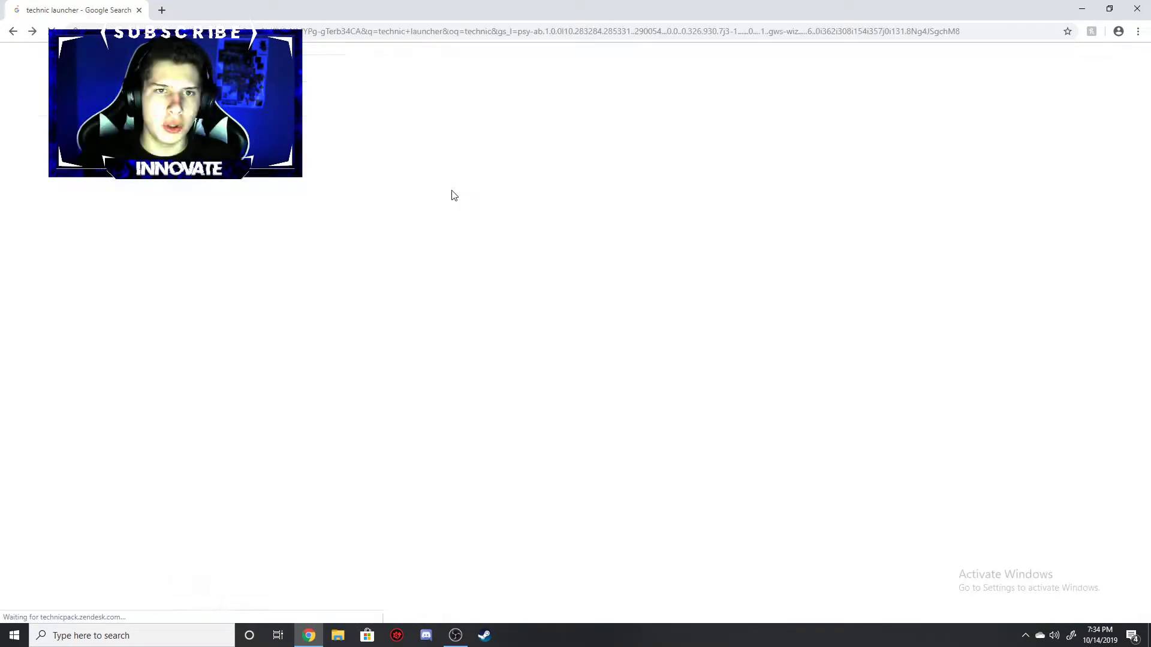
# From the Technic Platform homepage, download the Windows Technic Launcher installer
pyautogui.click(144, 306)
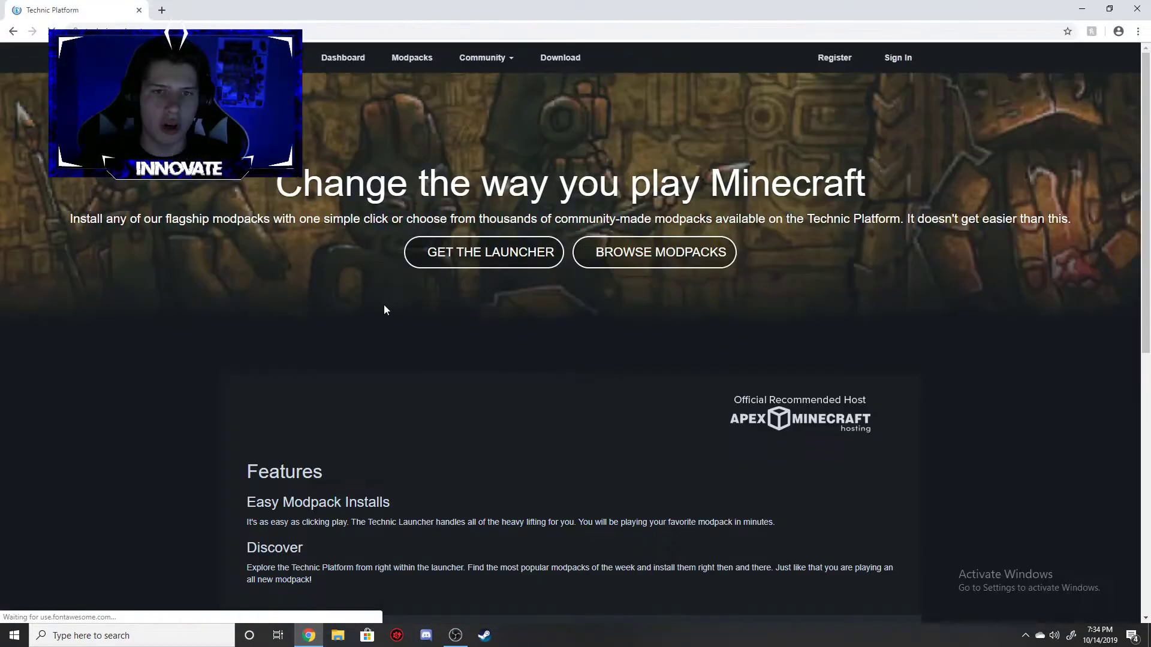
pyautogui.click(455, 254)
pyautogui.scroll(-4, 487, 334)
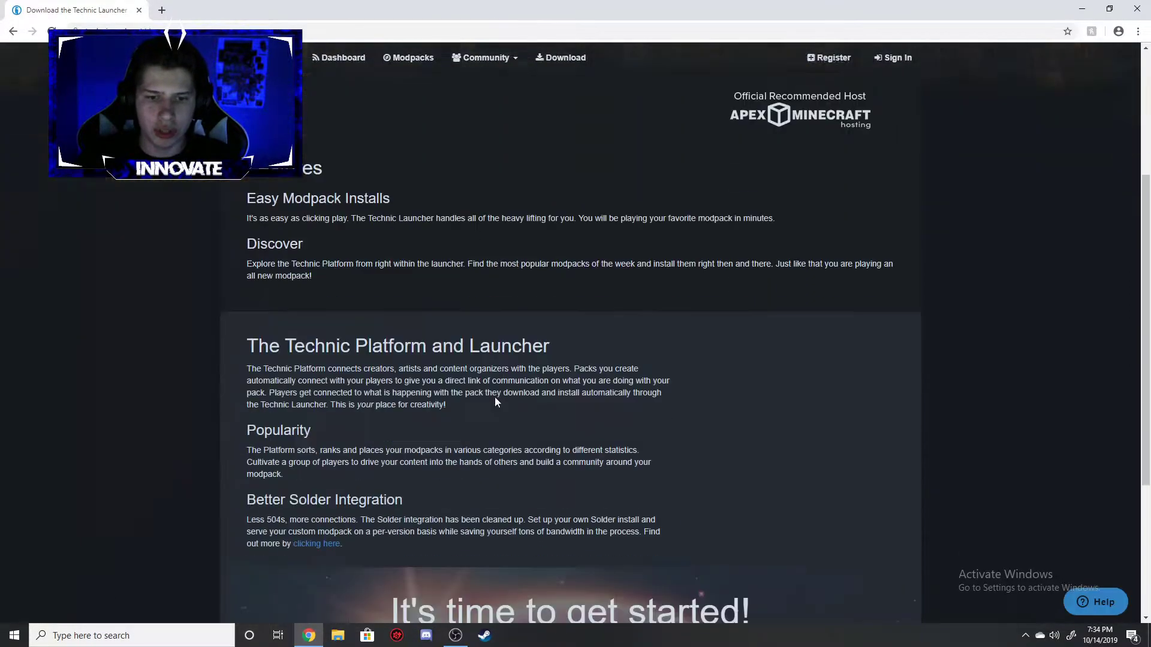
pyautogui.scroll(-2, 609, 359)
pyautogui.click(508, 573)
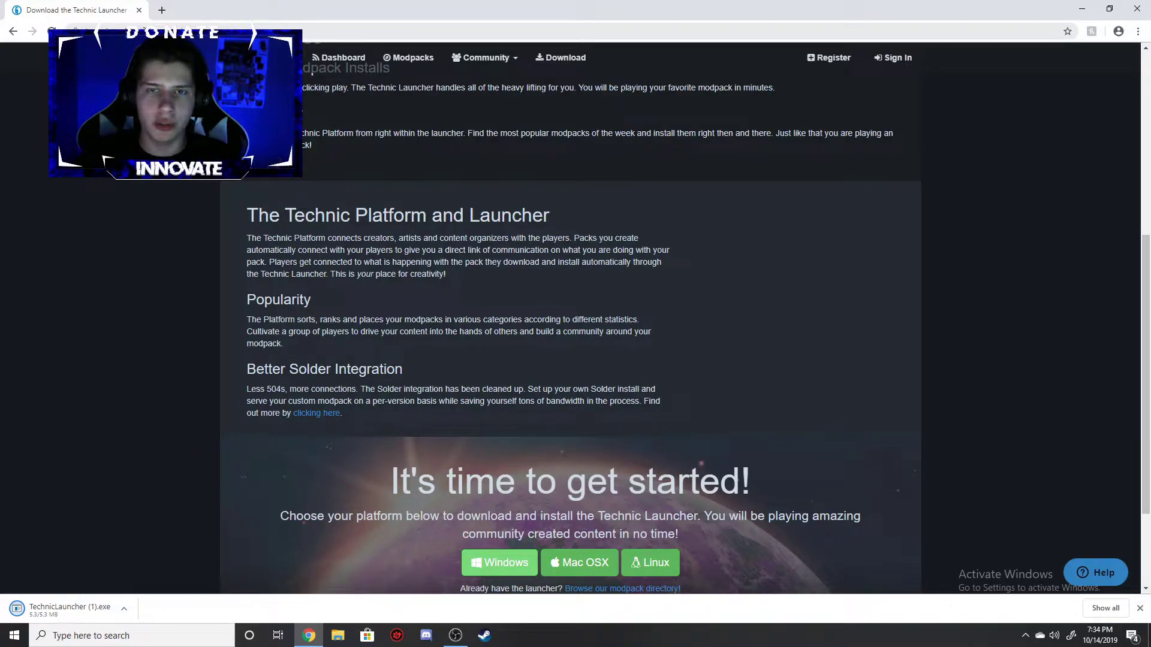
# Run the downloaded TechnicLauncher (1).exe from Chrome's download bar
pyautogui.click(124, 610)
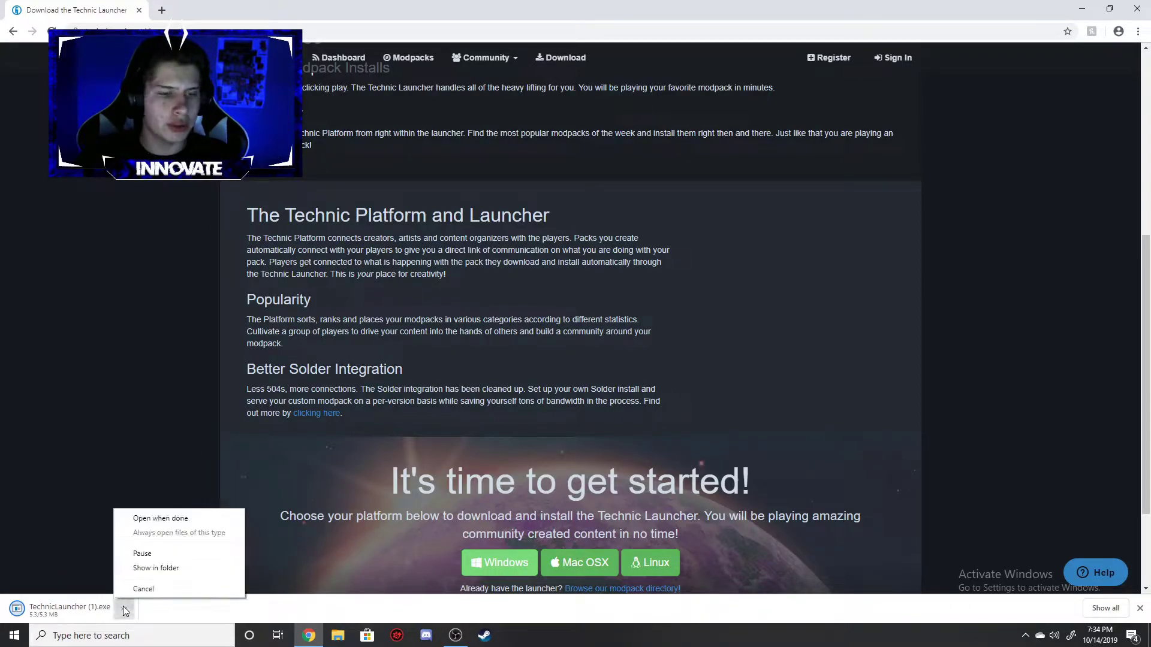
pyautogui.click(167, 521)
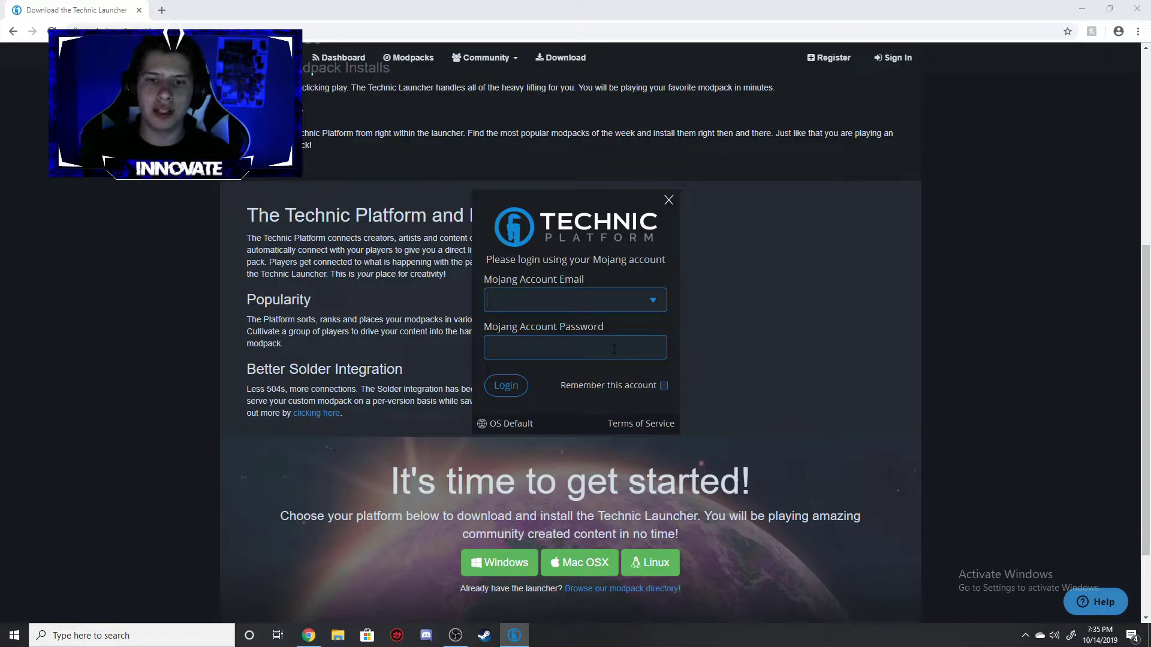
# Log in to the launcher with the saved Mojang account chosen from the email dropdown
pyautogui.click(652, 300)
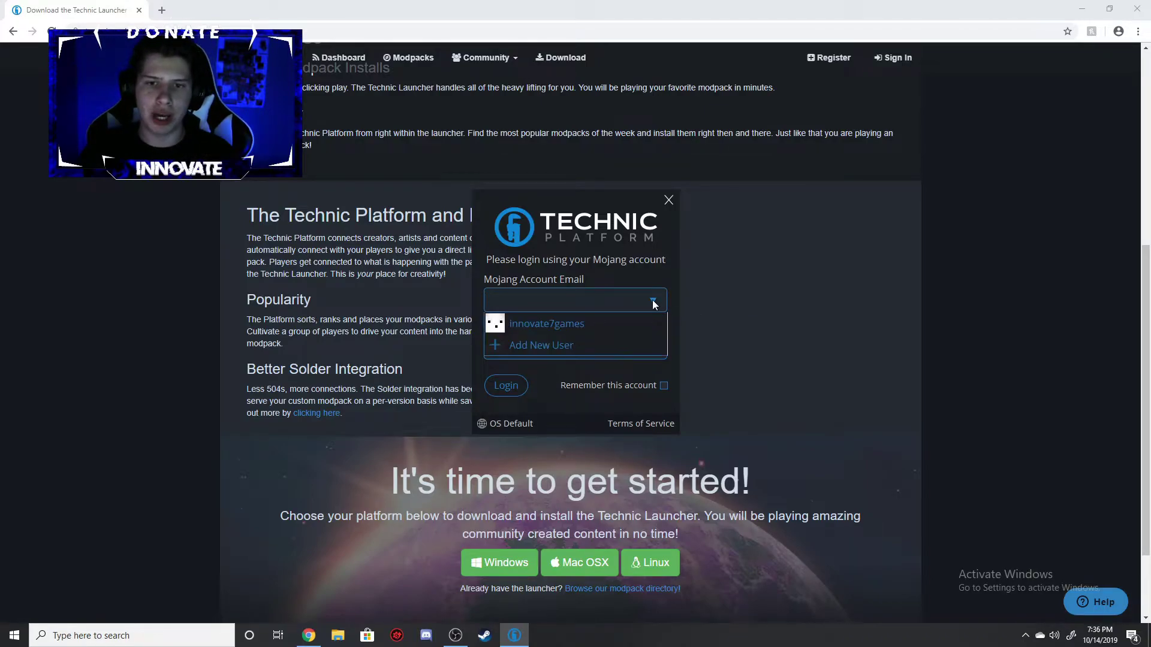
pyautogui.click(623, 317)
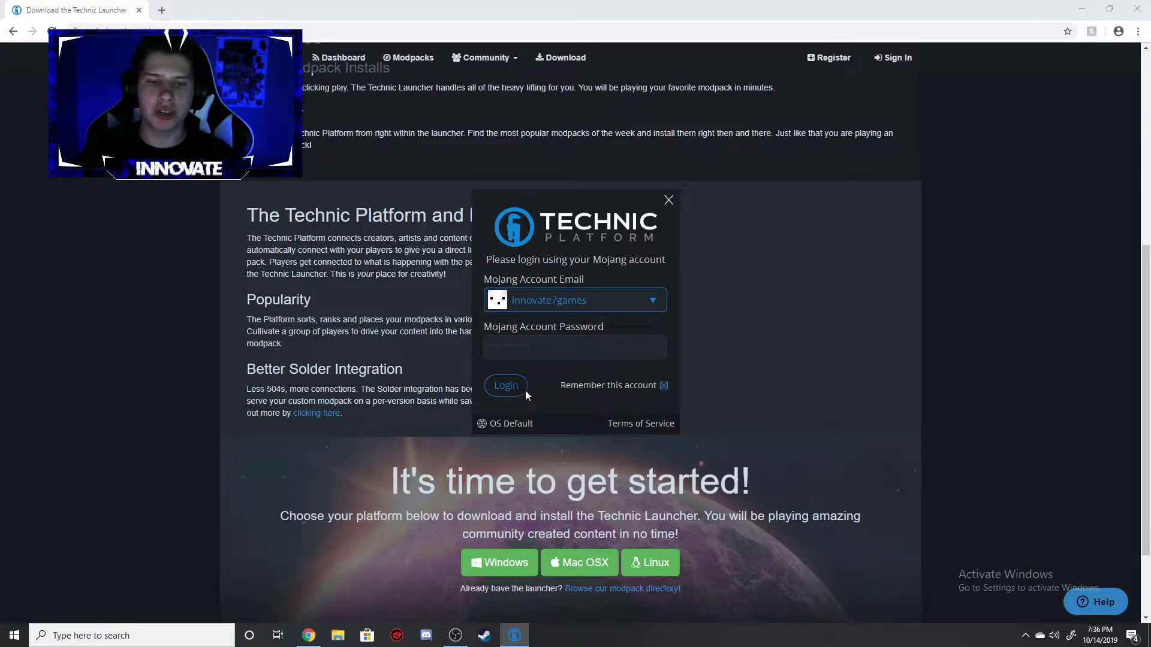
pyautogui.click(509, 388)
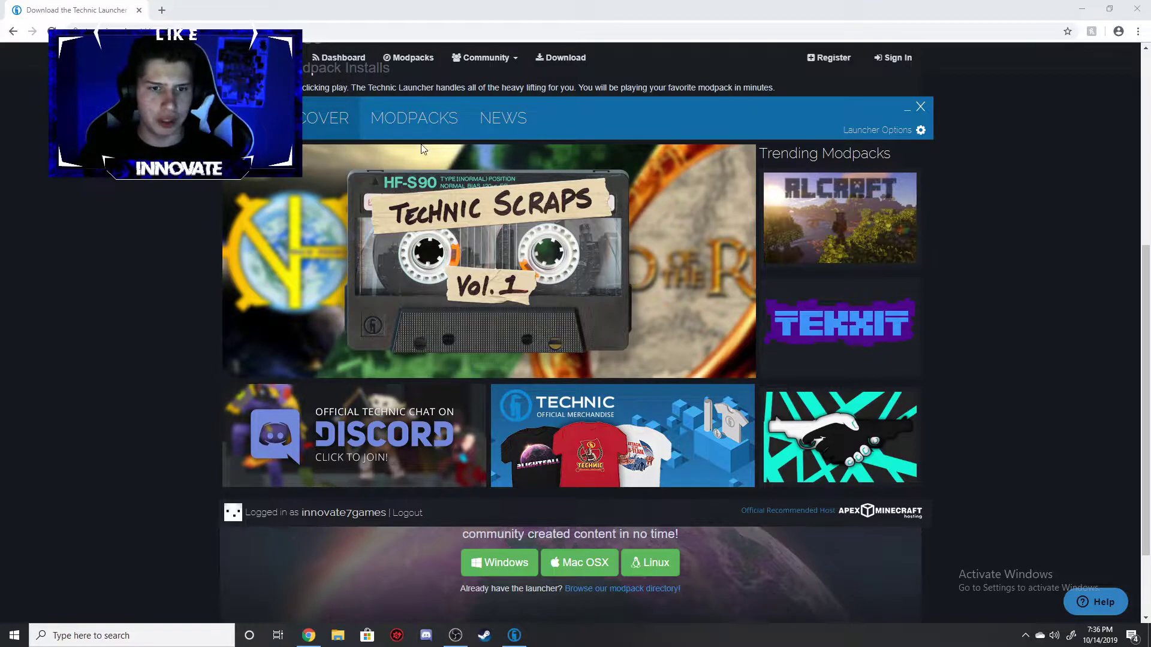
# Drag the Technic Launcher window to the right by its title bar
pyautogui.moveTo(601, 117); pyautogui.dragTo(697, 109)
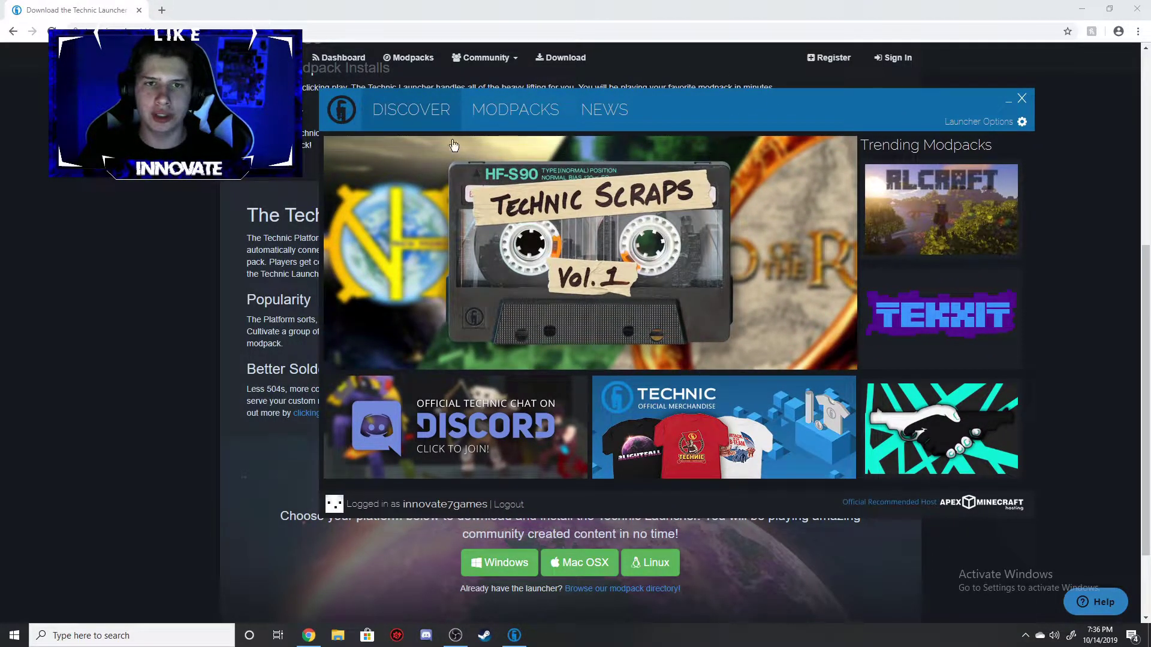
# Select Pixelmon+ from the installed modpacks and press Play to start Minecraft
pyautogui.click(524, 111)
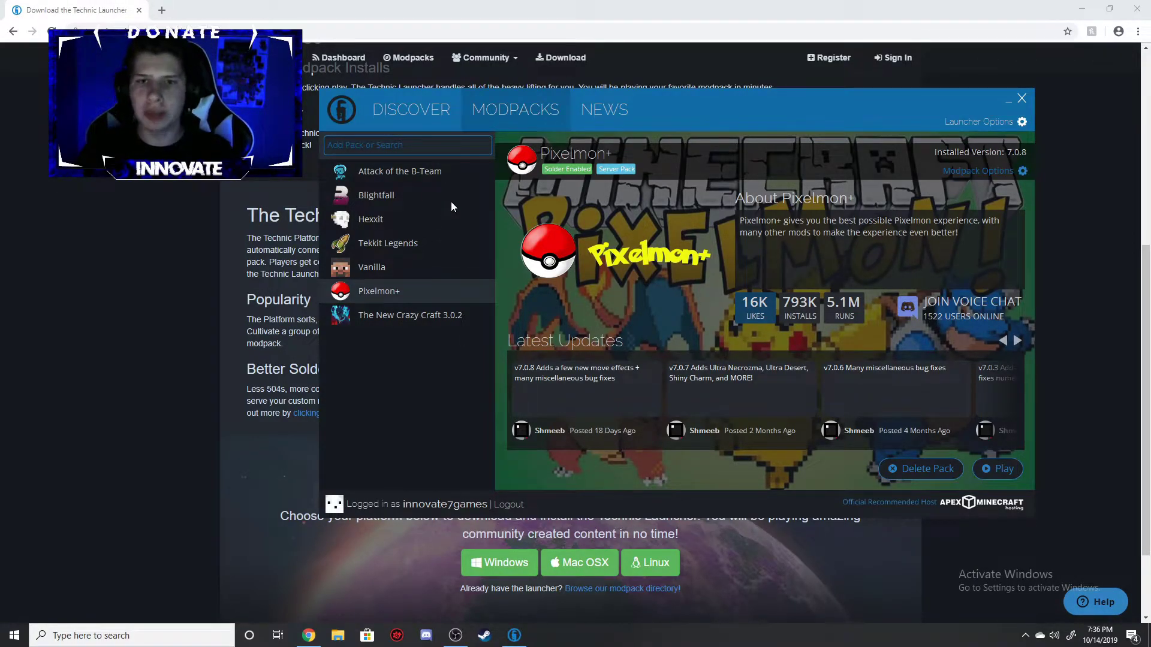
pyautogui.click(393, 148)
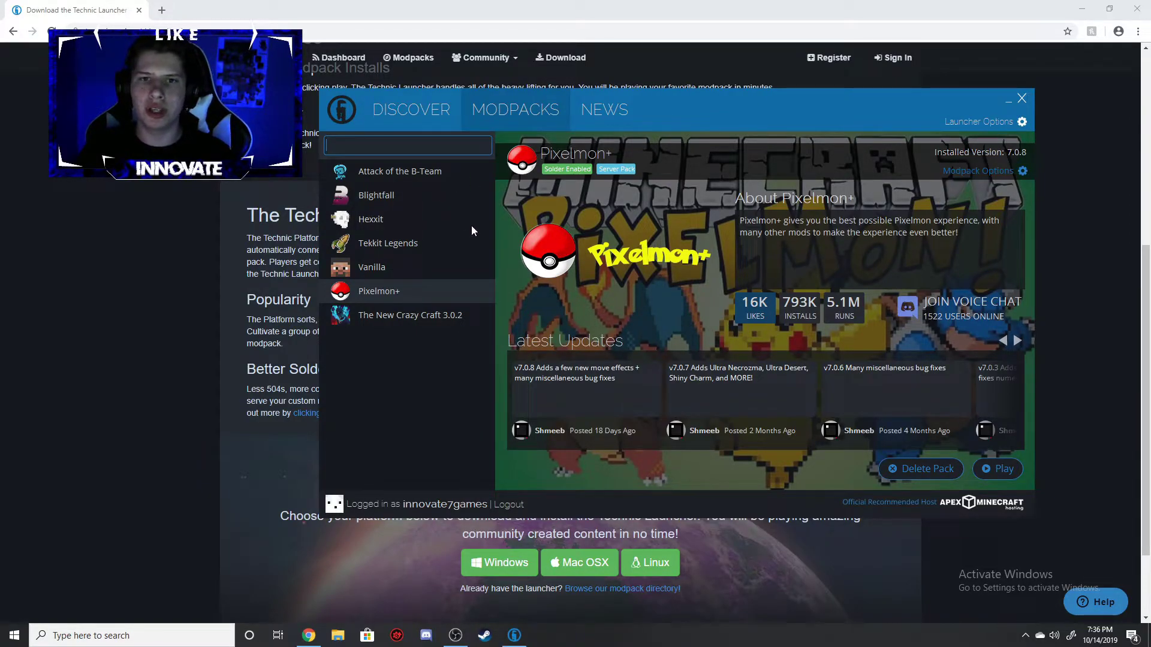
pyautogui.click(995, 471)
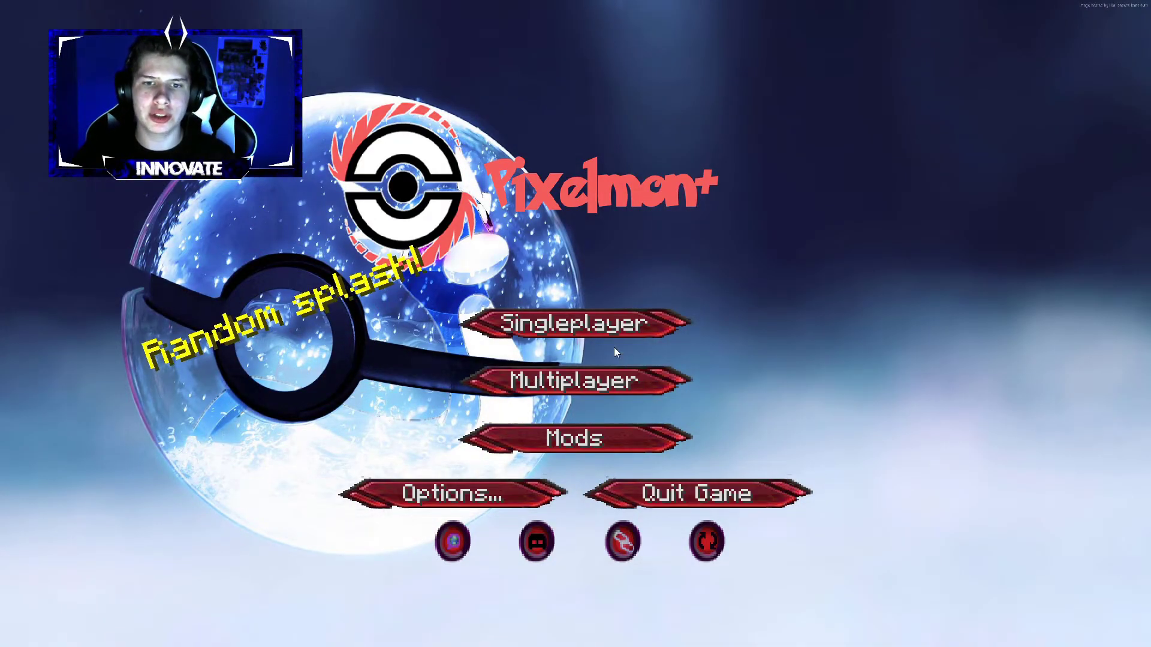
# Back out of Singleplayer, then open the Multiplayer server list and scroll through it
pyautogui.click(597, 324)
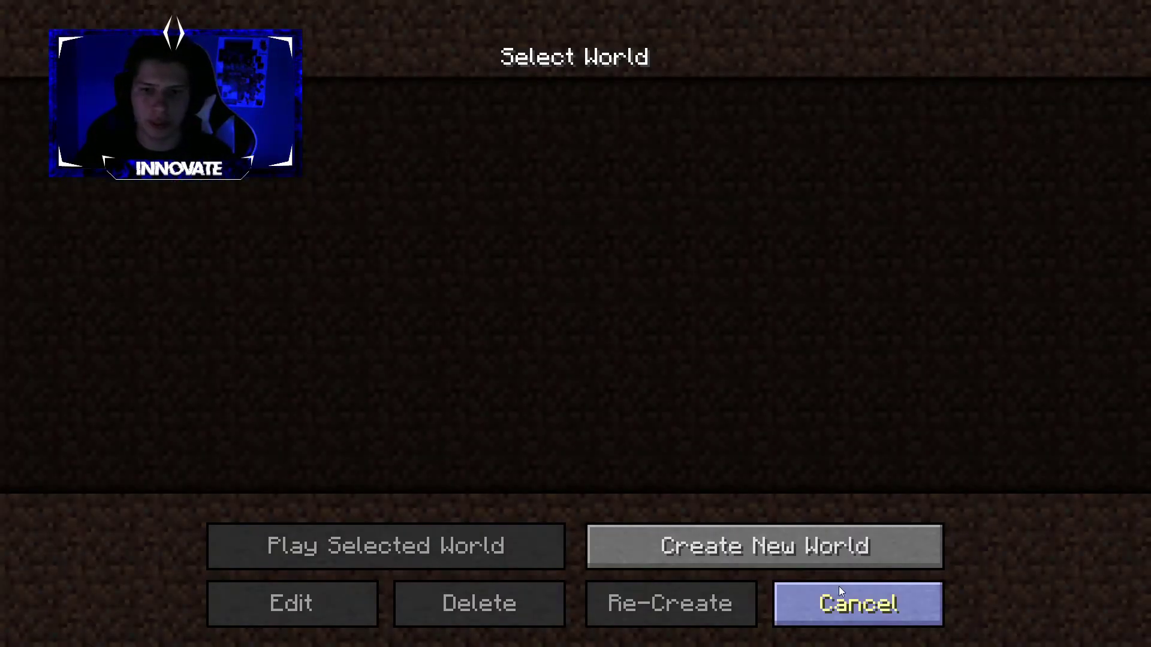
pyautogui.click(817, 602)
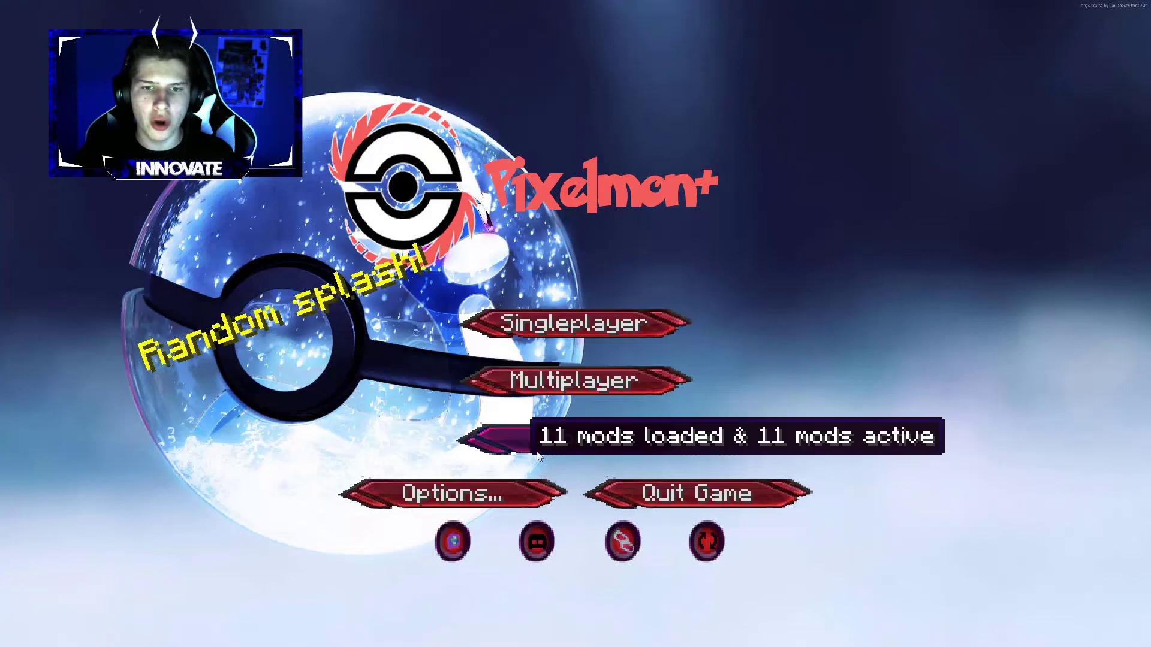
pyautogui.click(609, 373)
pyautogui.scroll(-5, 355, 240)
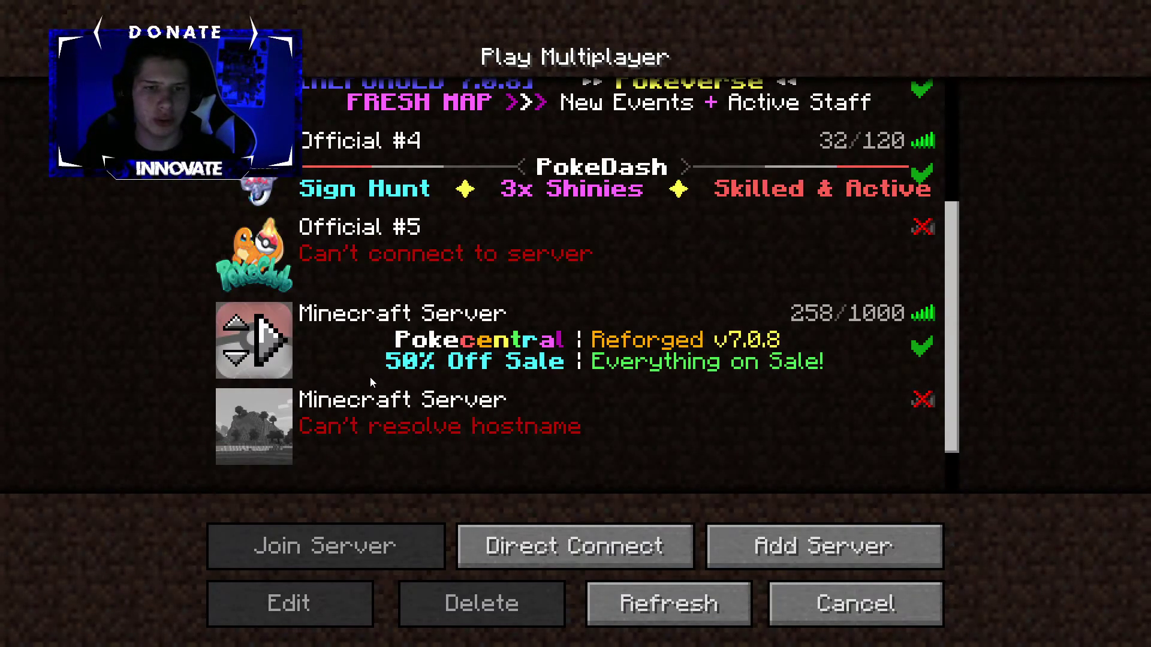
pyautogui.click(492, 370)
pyautogui.click(288, 604)
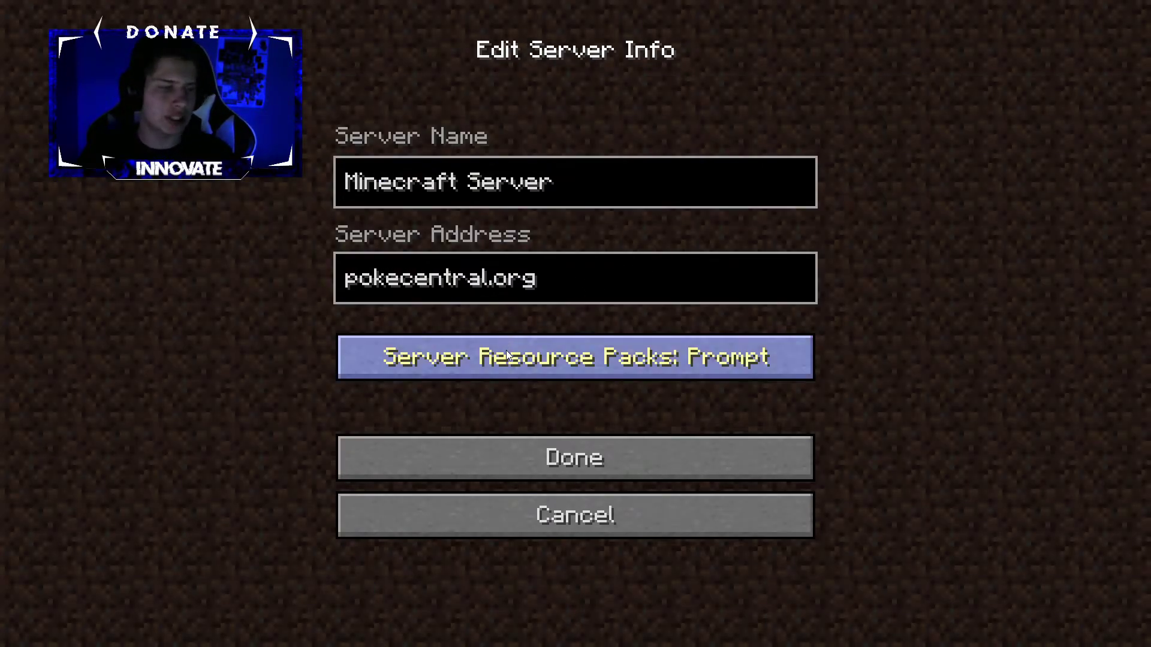
pyautogui.click(606, 458)
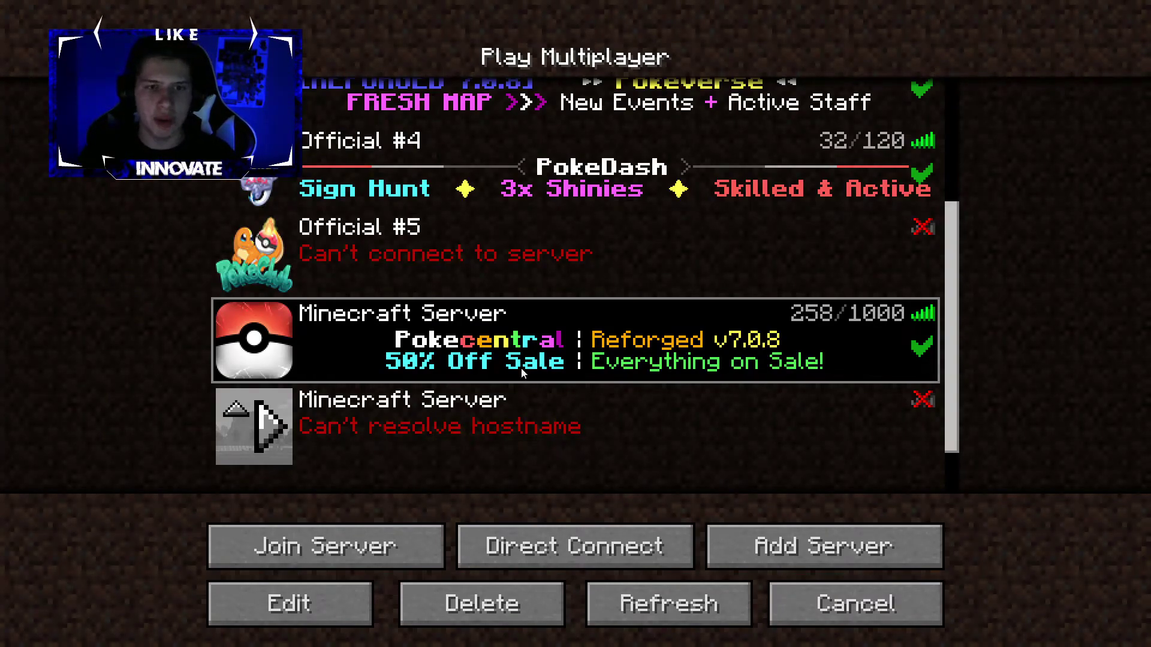
pyautogui.scroll(5, 519, 252)
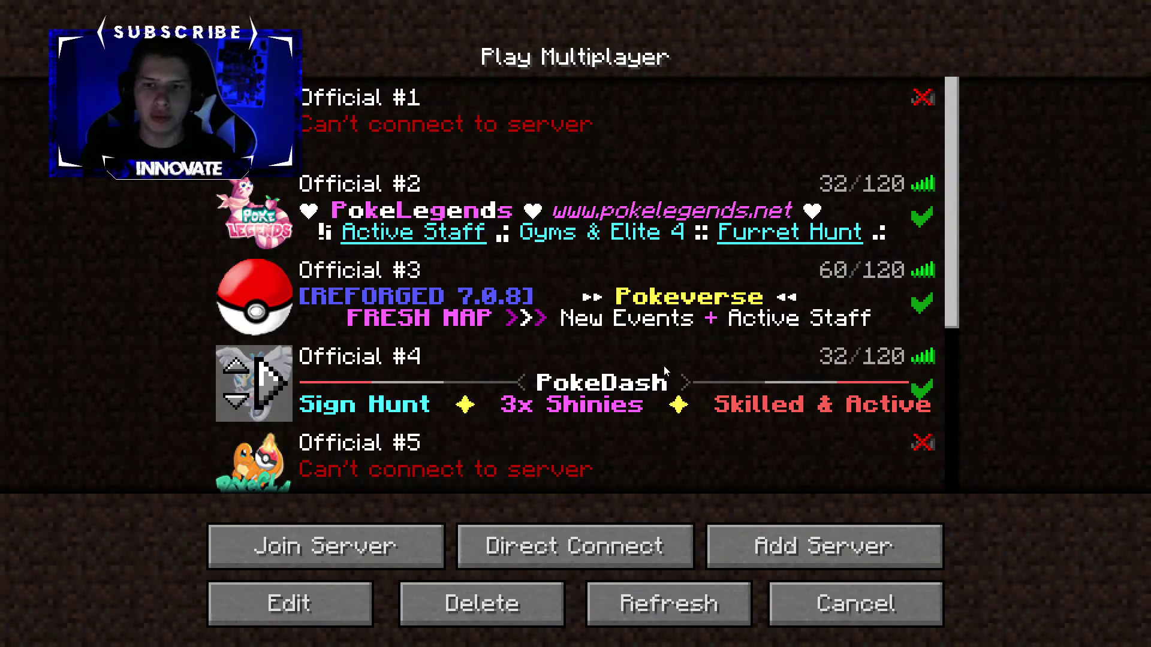
pyautogui.scroll(-6, 663, 365)
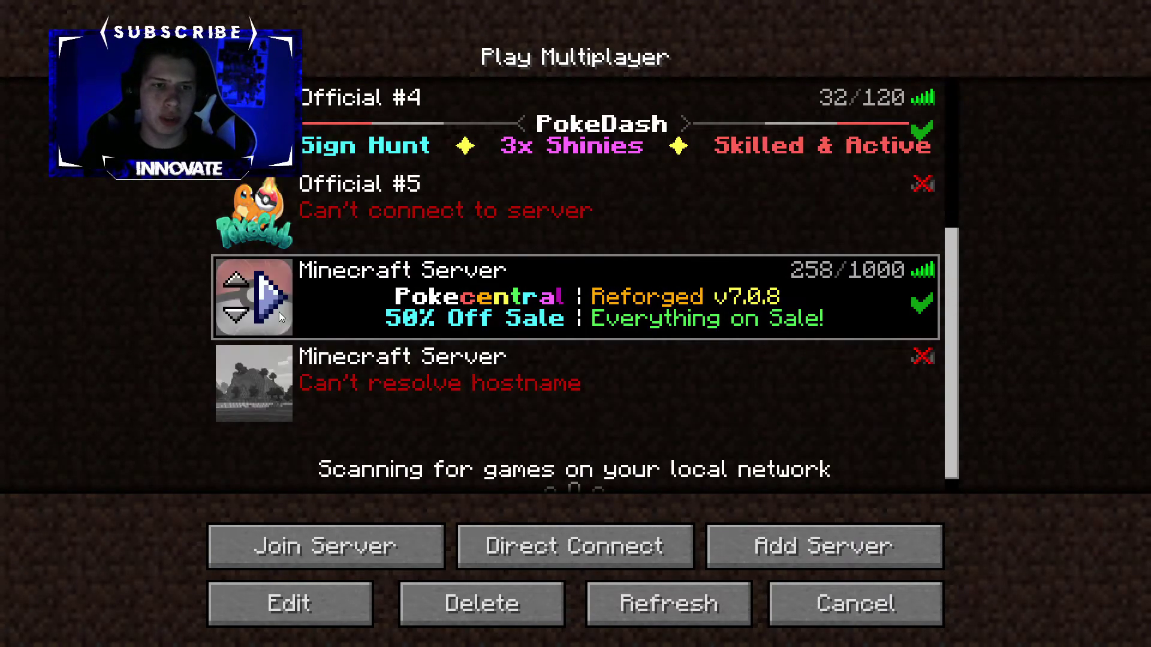
# Join Pokecentral and transfer to Survival Ruby using the compass Server Selector
pyautogui.click(276, 311)
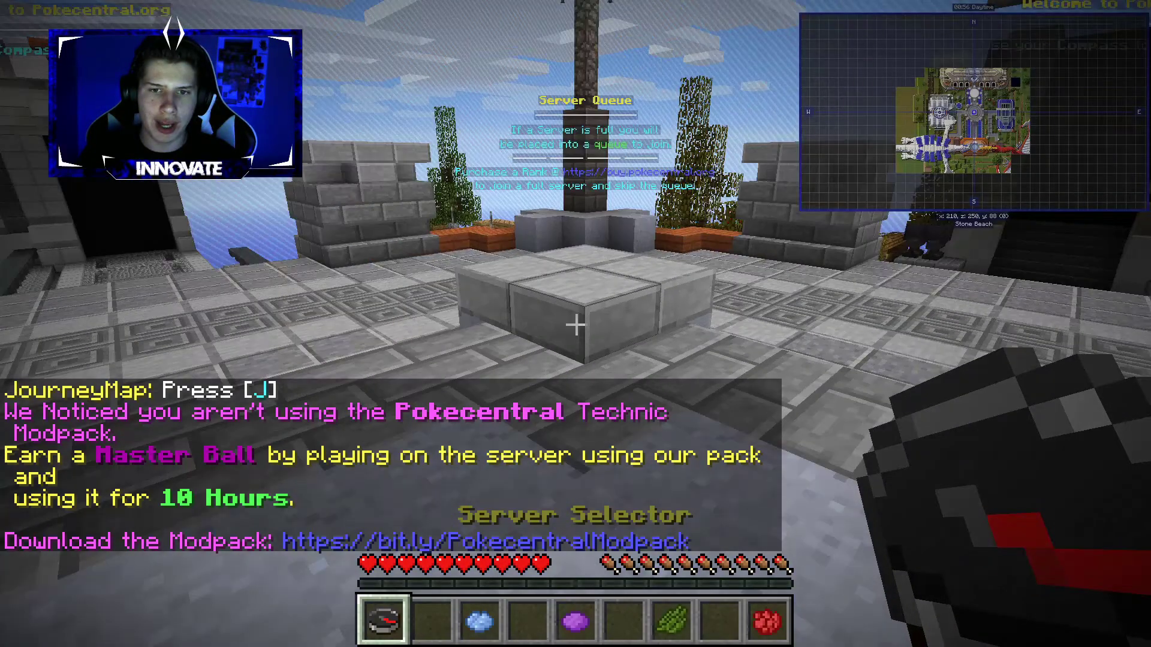
pyautogui.rightClick(575, 323)
pyautogui.click(663, 223)
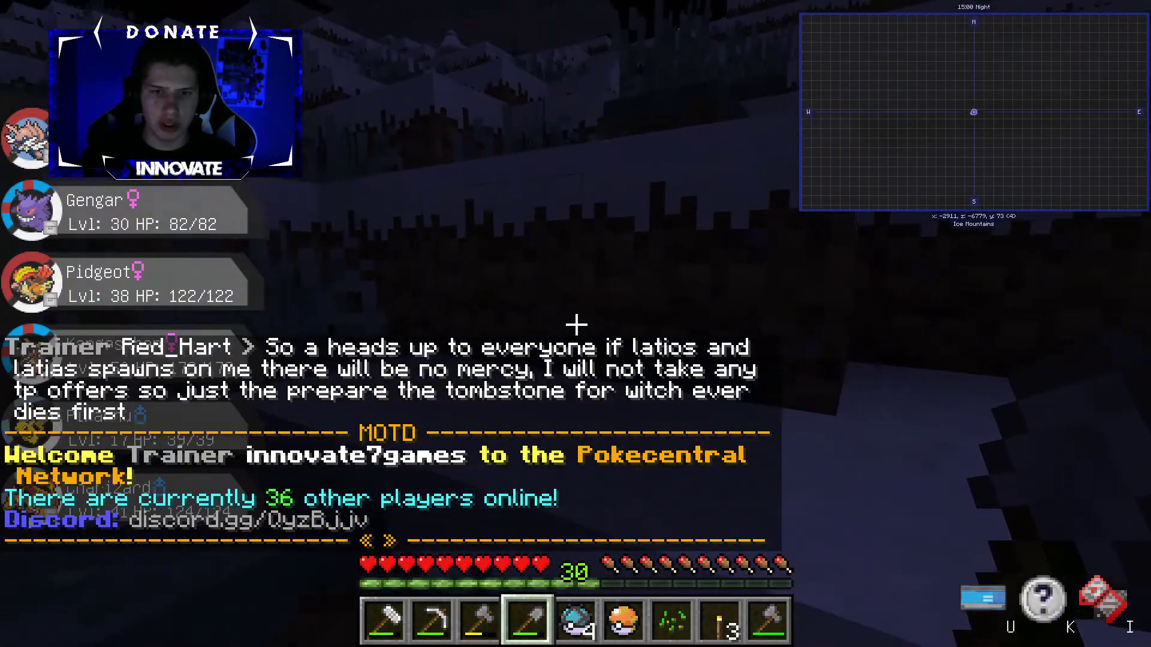
pyautogui.scroll(-1, 576, 324)
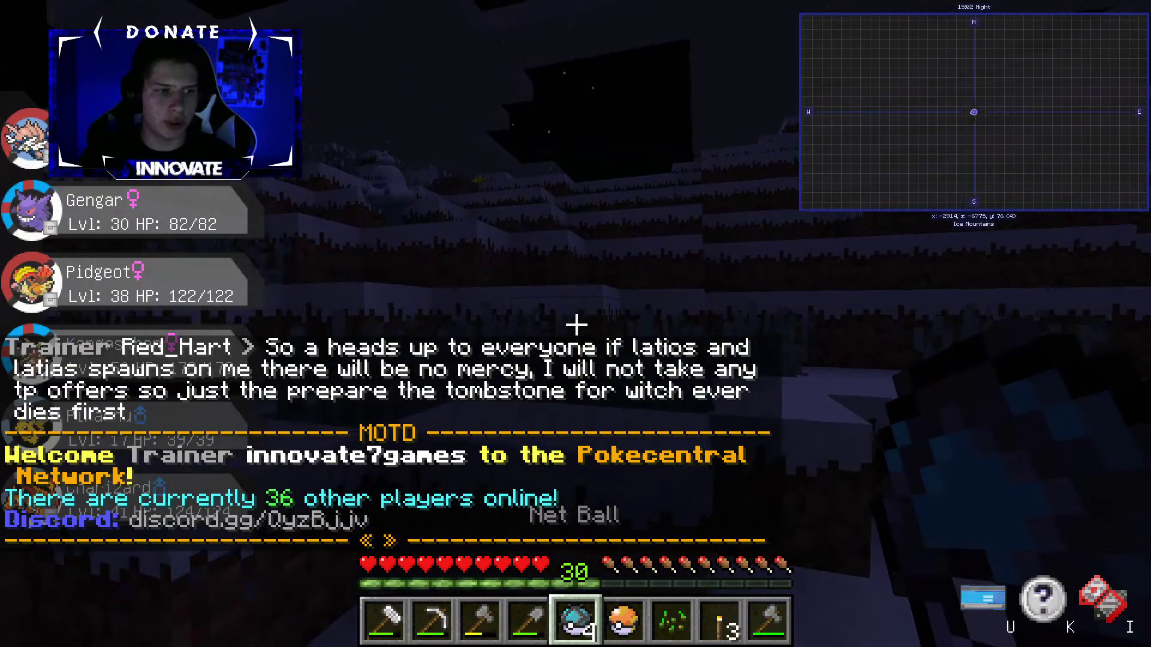
pyautogui.press('w')
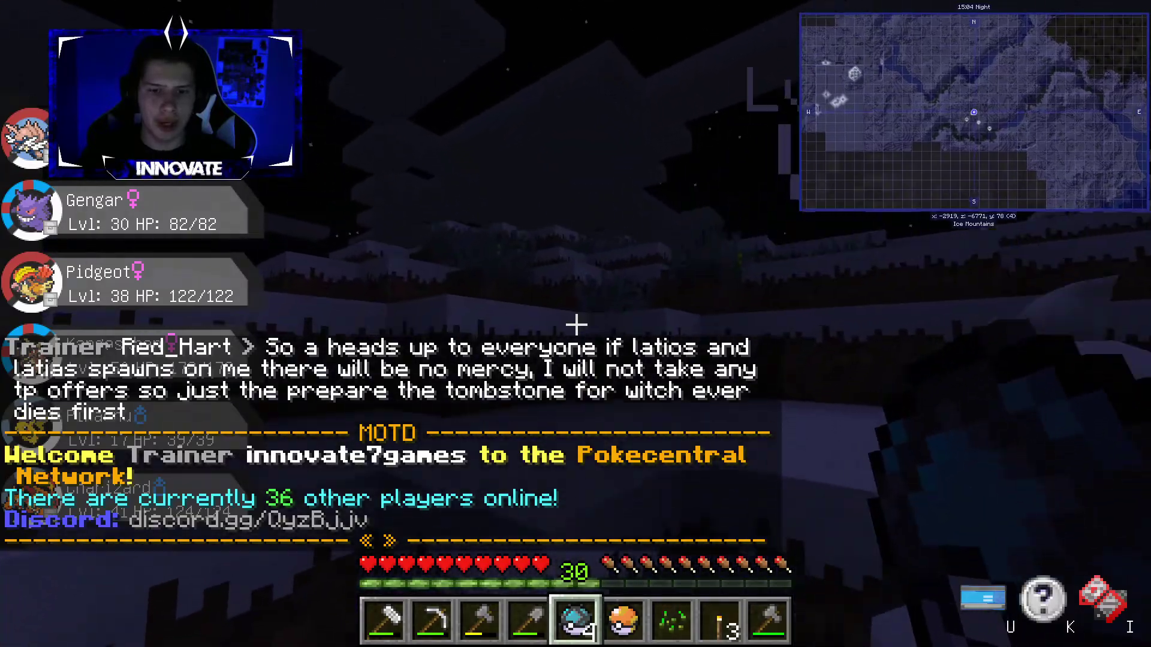
pyautogui.scroll(-1, 576, 325)
# Check Pikachu's summary, moves and stats from the inventory, then return to the game
pyautogui.press('e')
pyautogui.press('e')
pyautogui.press('e')
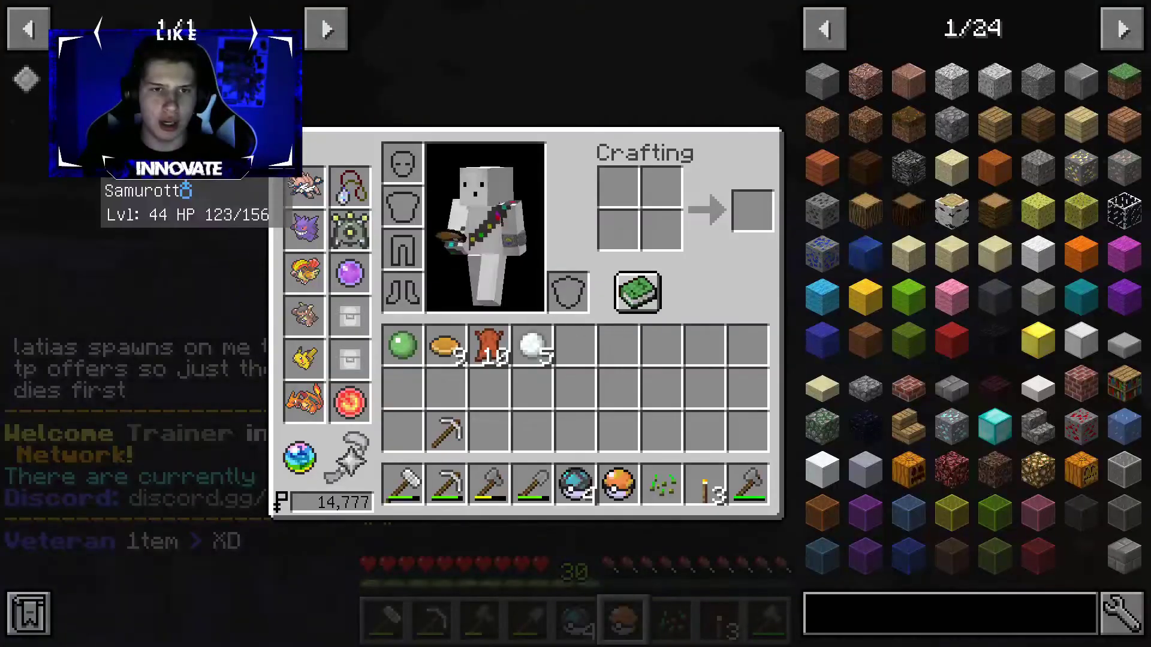
pyautogui.click(309, 360)
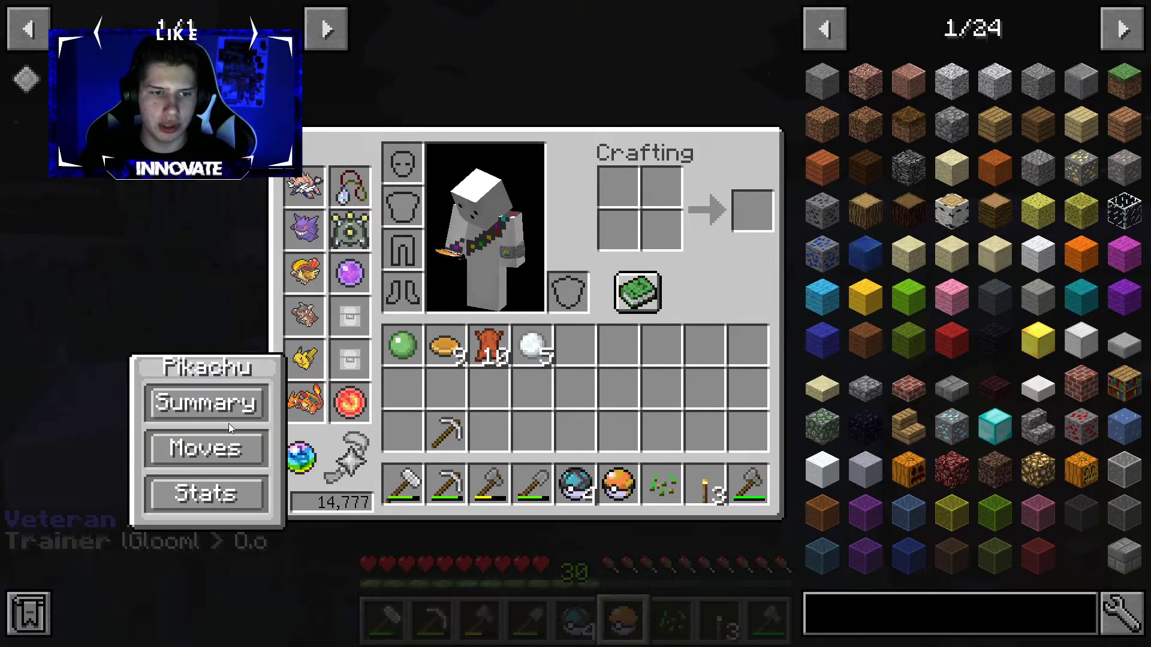
pyautogui.click(228, 420)
pyautogui.click(577, 528)
pyautogui.click(705, 520)
pyautogui.press('Escape')
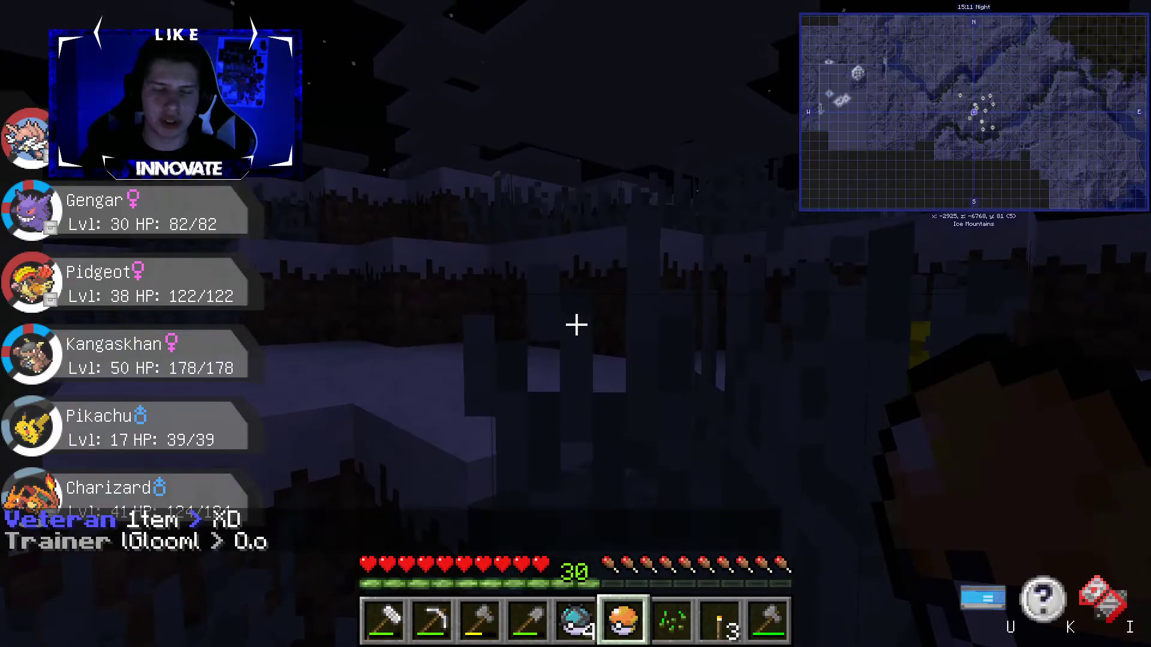
# Walk around the snowy Ice Mountains terrain
pyautogui.press('w')
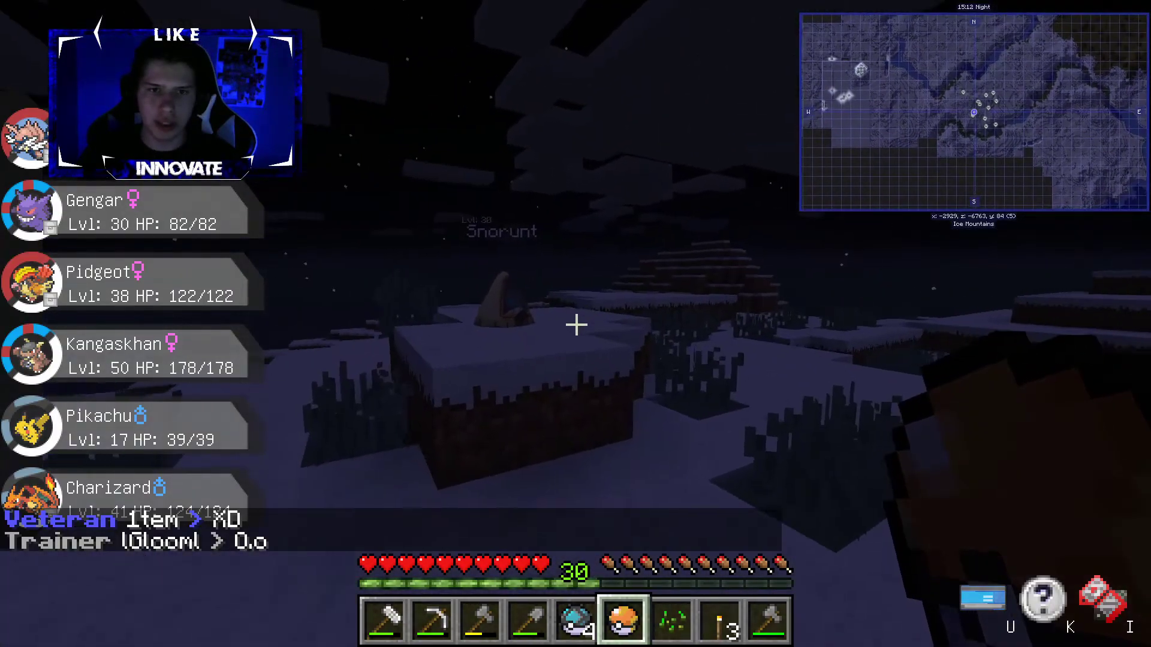
pyautogui.press('w')
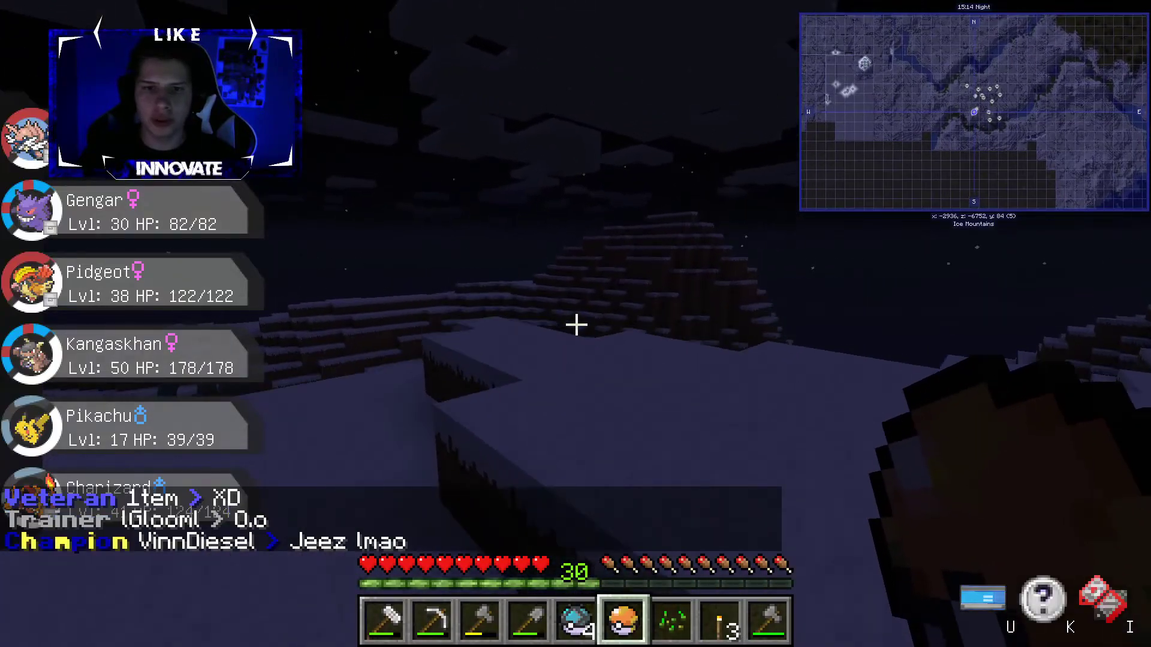
pyautogui.press('w')
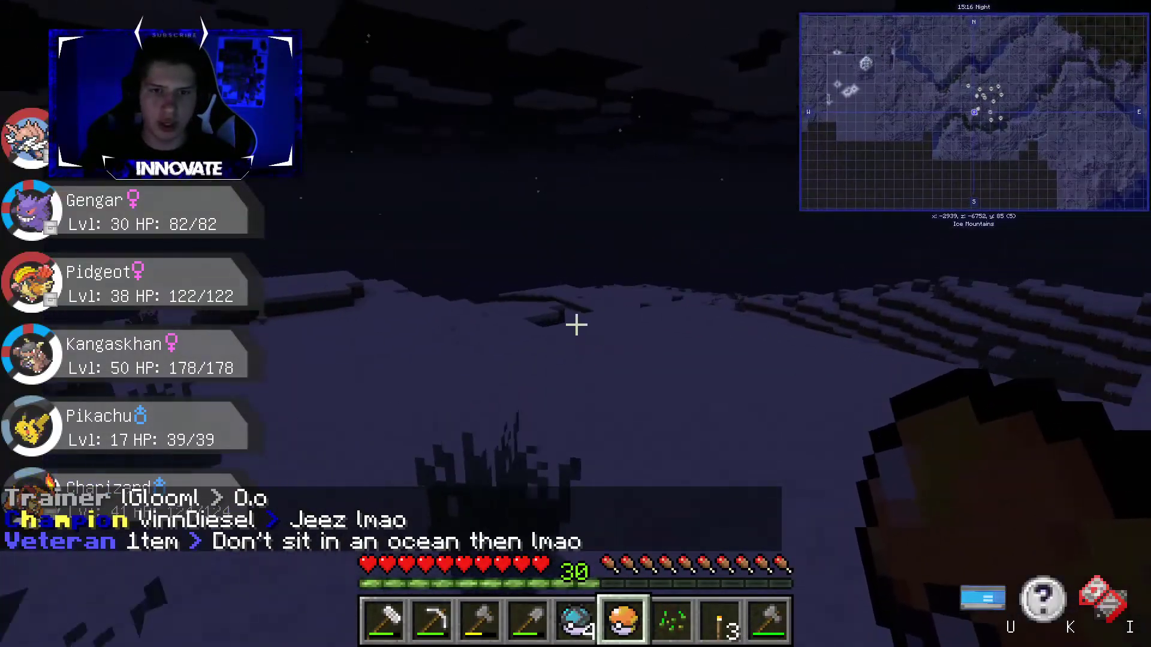